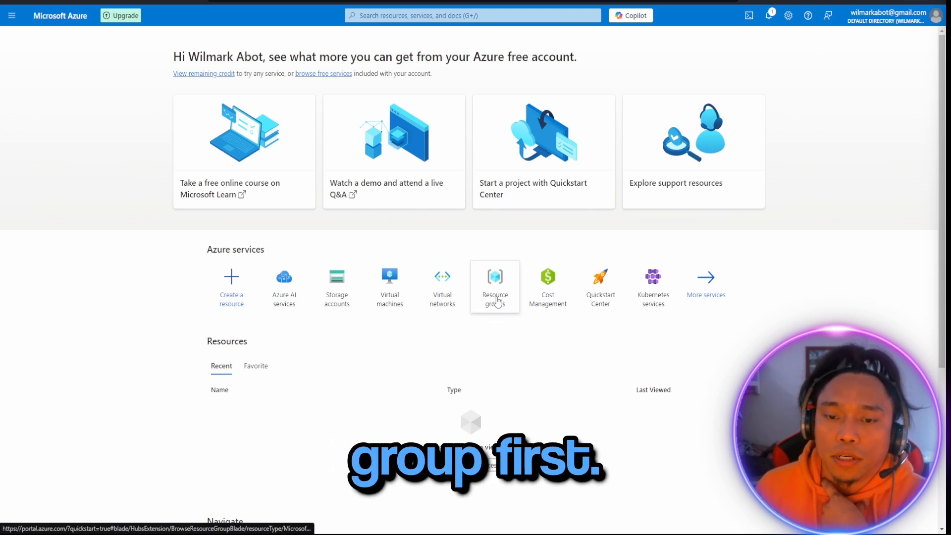
Step: Create a resource group named Active-Directory-Lab in the (US) North Central US region and refresh the resource group list
click(499, 299)
click(471, 371)
click(180, 188)
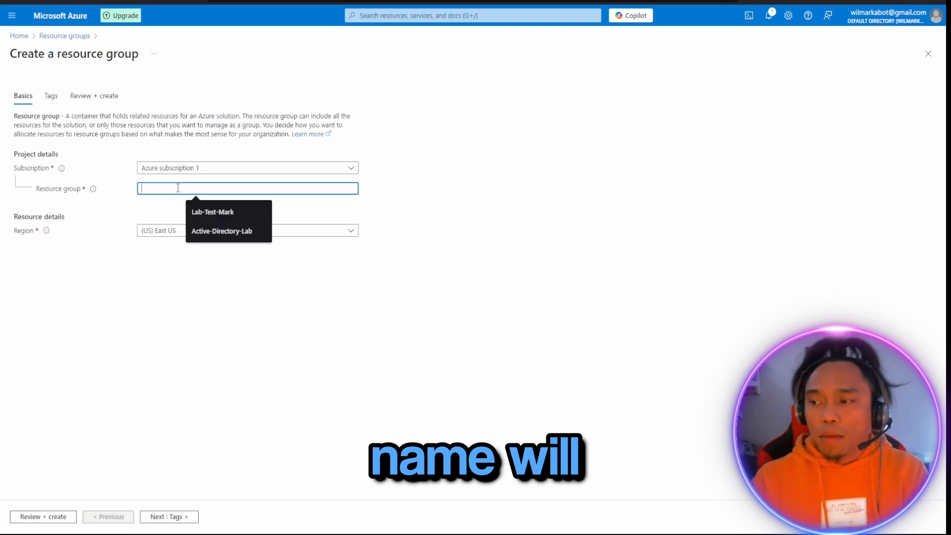
click(223, 231)
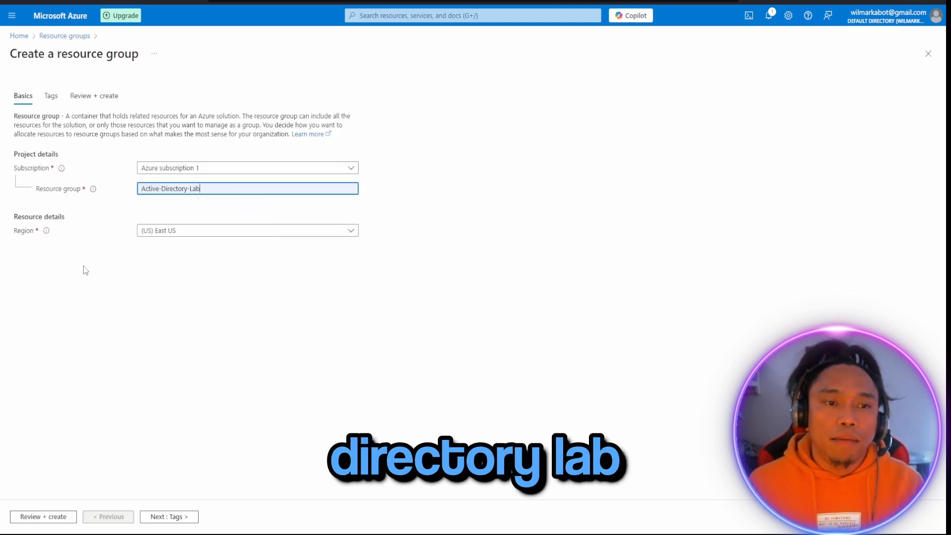
click(221, 231)
scroll(178, 335, down, 10)
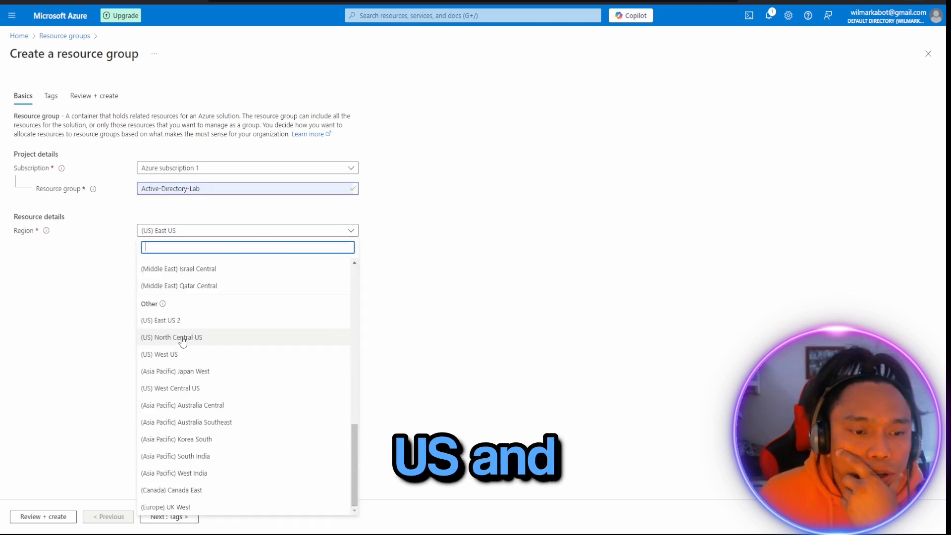
click(181, 336)
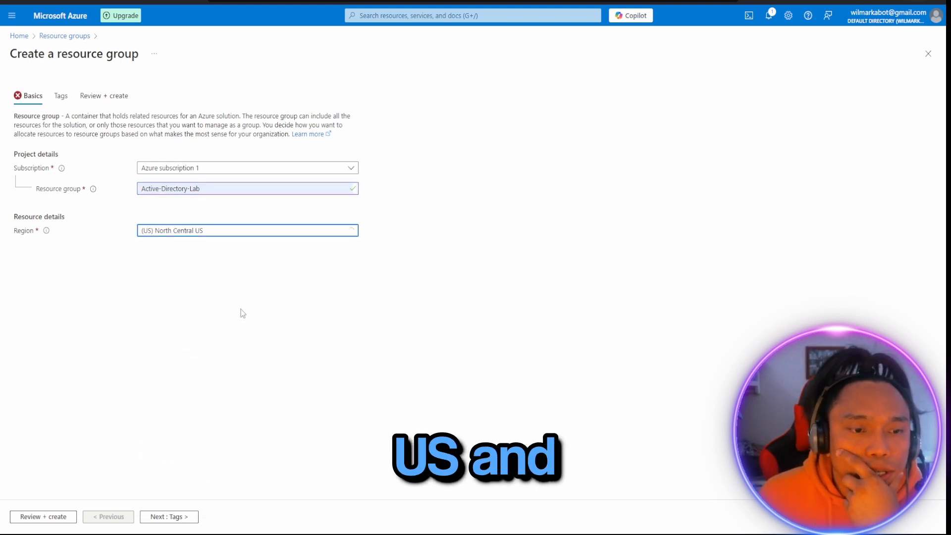
click(36, 516)
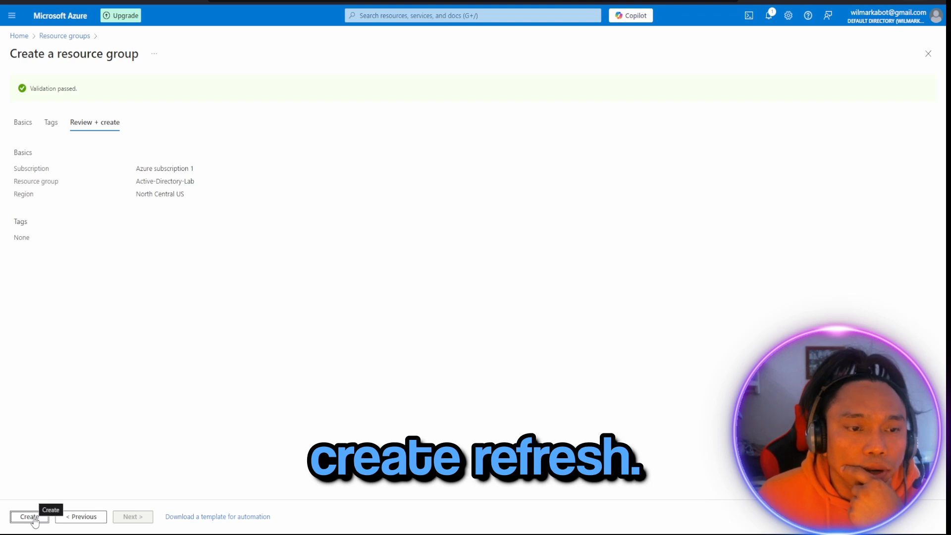
click(31, 516)
key(F5)
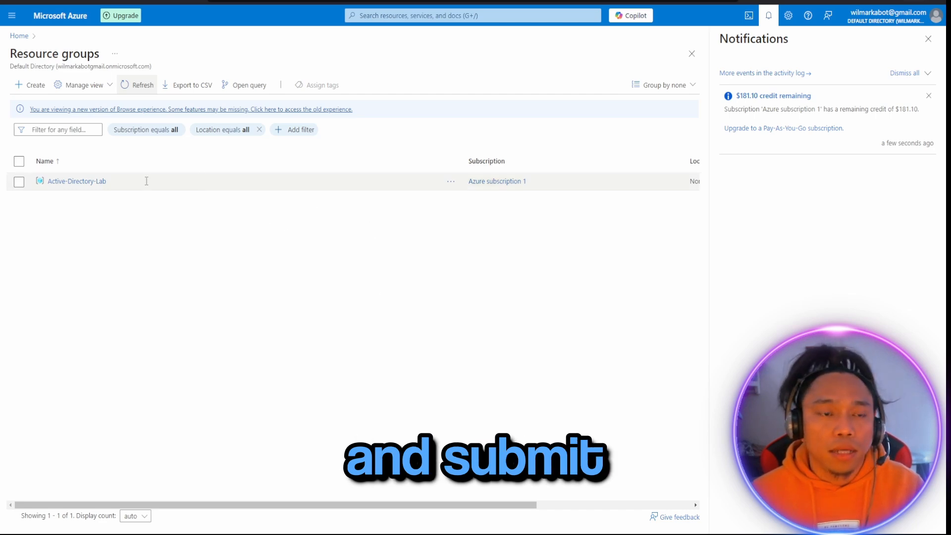
Step: Create a virtual network named Active-Directory-VNet in the Active-Directory-Lab resource group
click(17, 35)
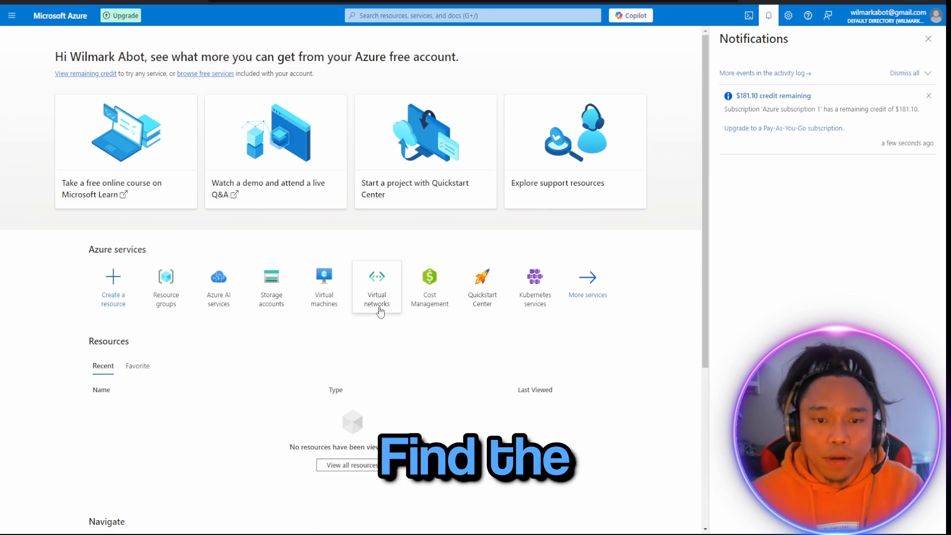
click(384, 292)
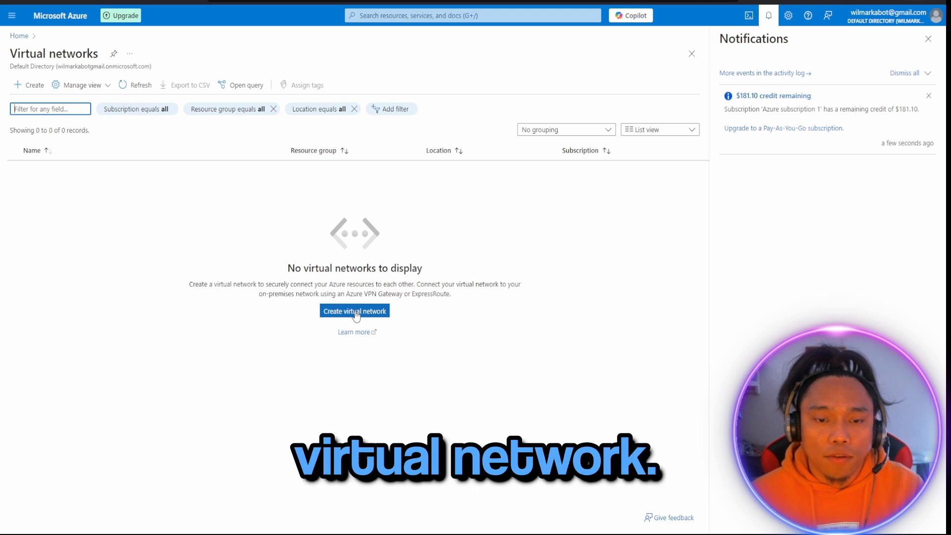
click(381, 312)
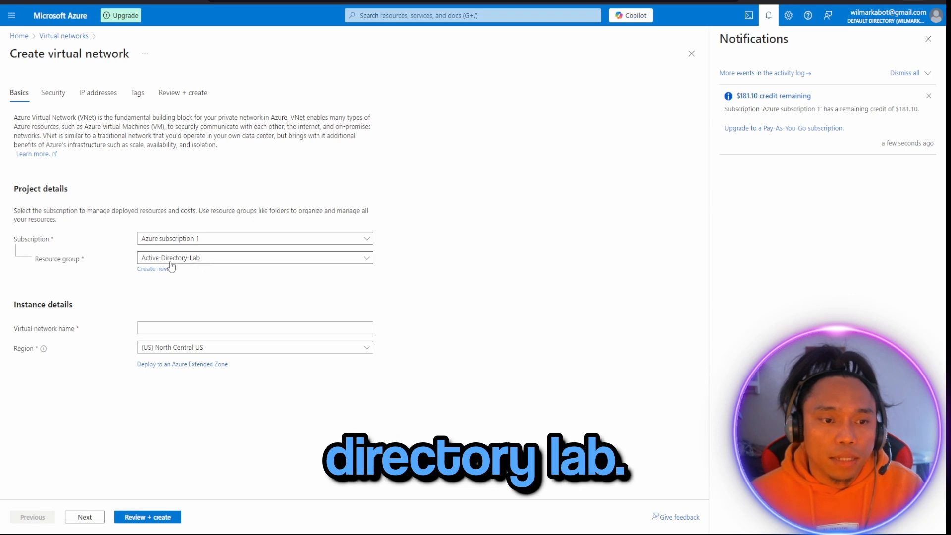
click(191, 329)
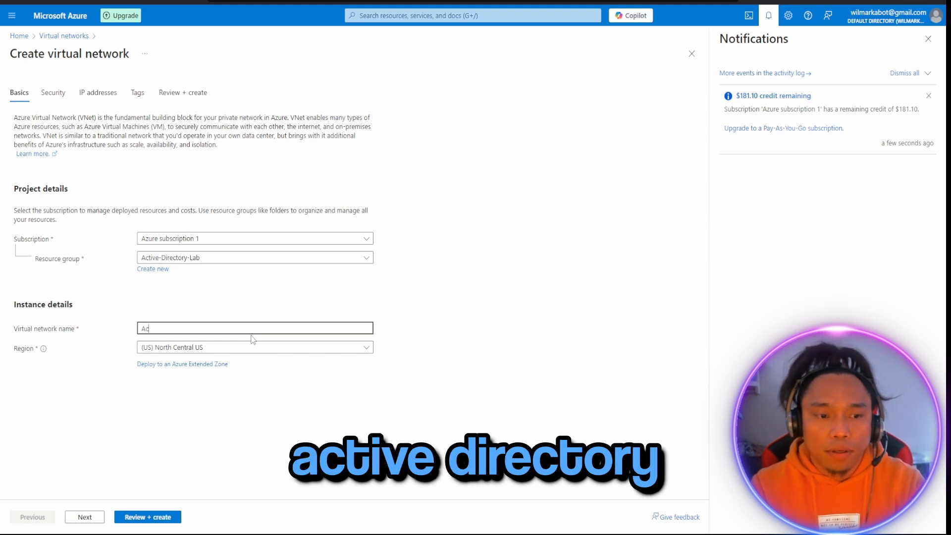
text(ory-VNet)
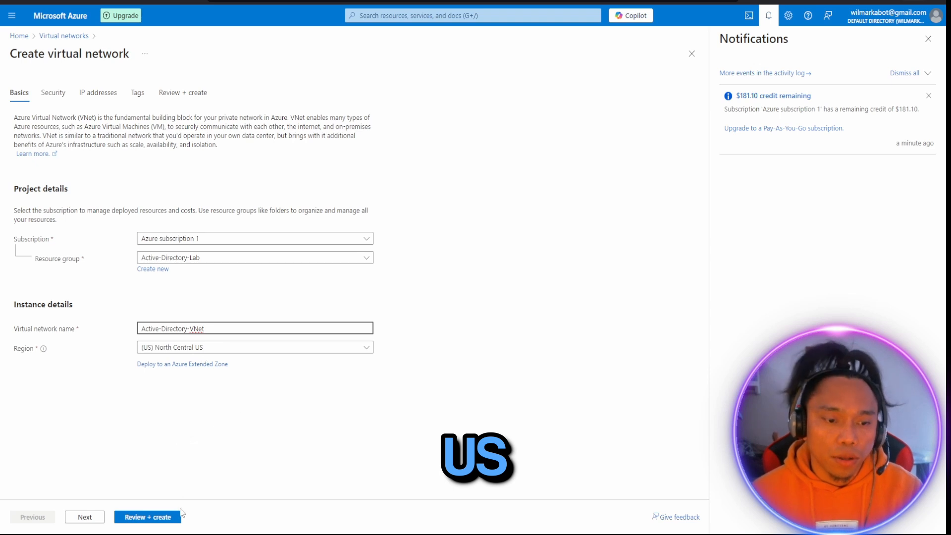
click(149, 517)
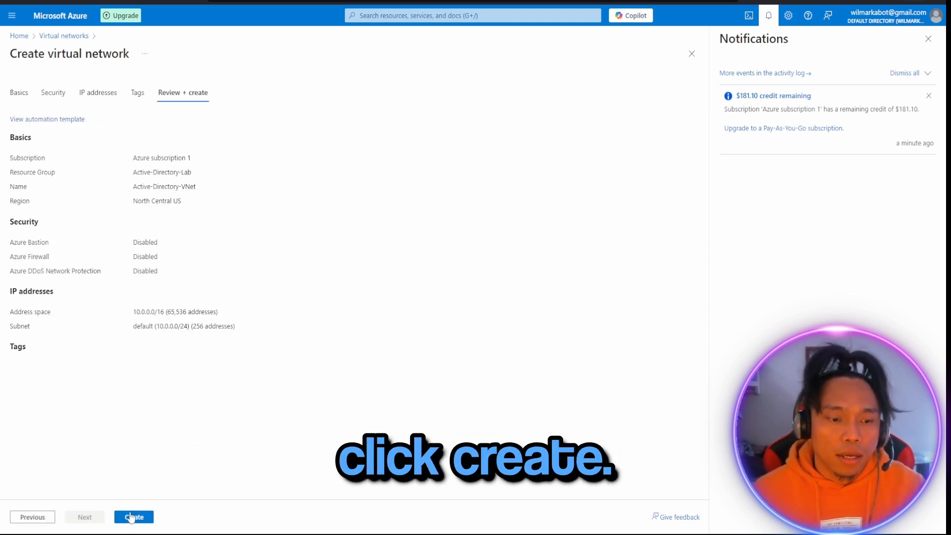
click(134, 516)
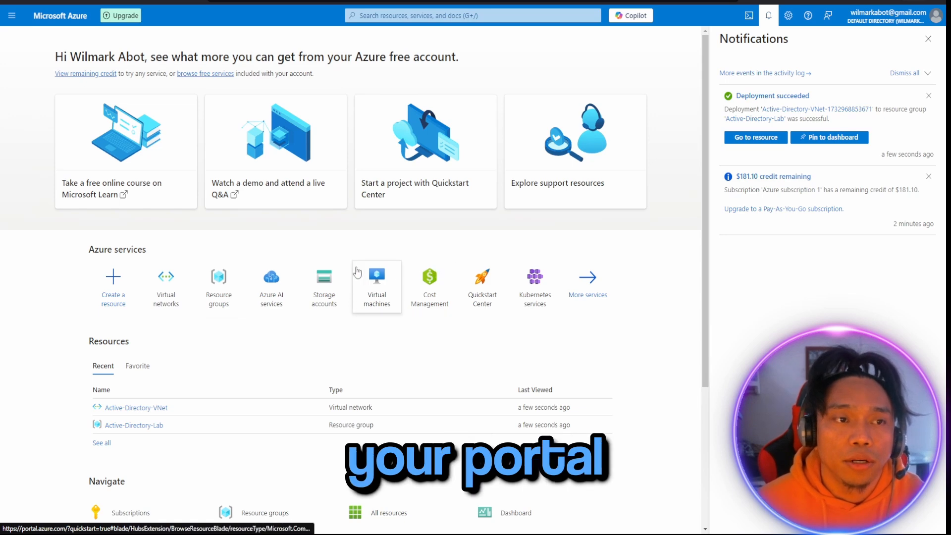
Step: Start a new Azure virtual machine in the Active-Directory-Lab resource group and name it DC-1
click(379, 309)
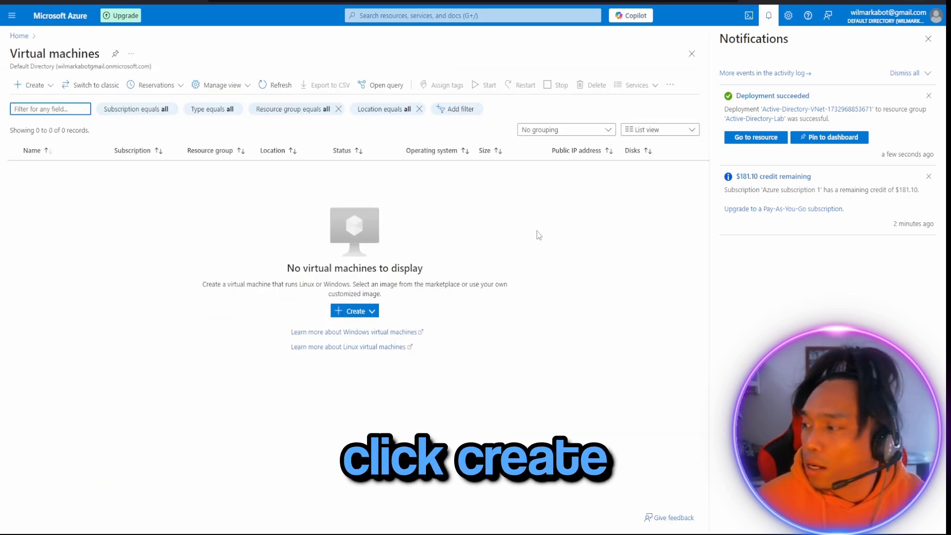
click(354, 312)
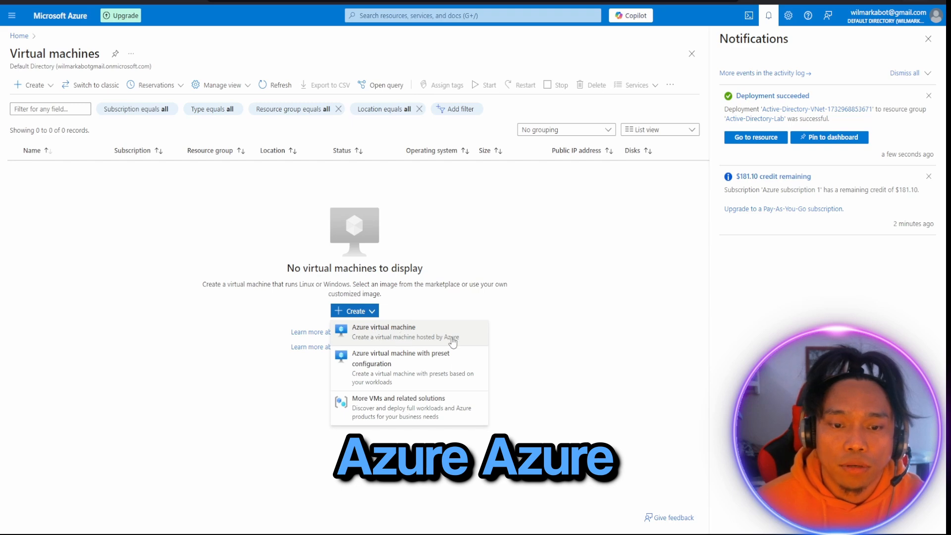
click(401, 335)
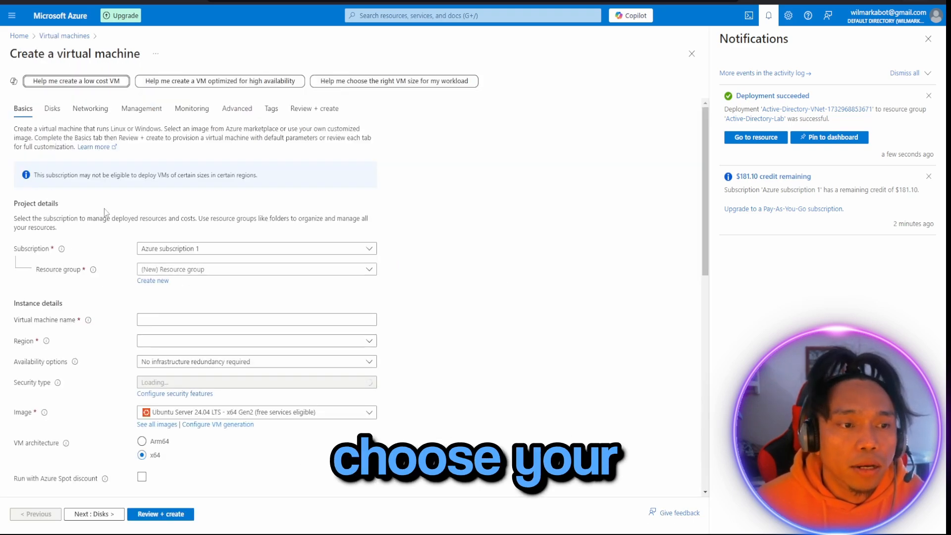
click(212, 270)
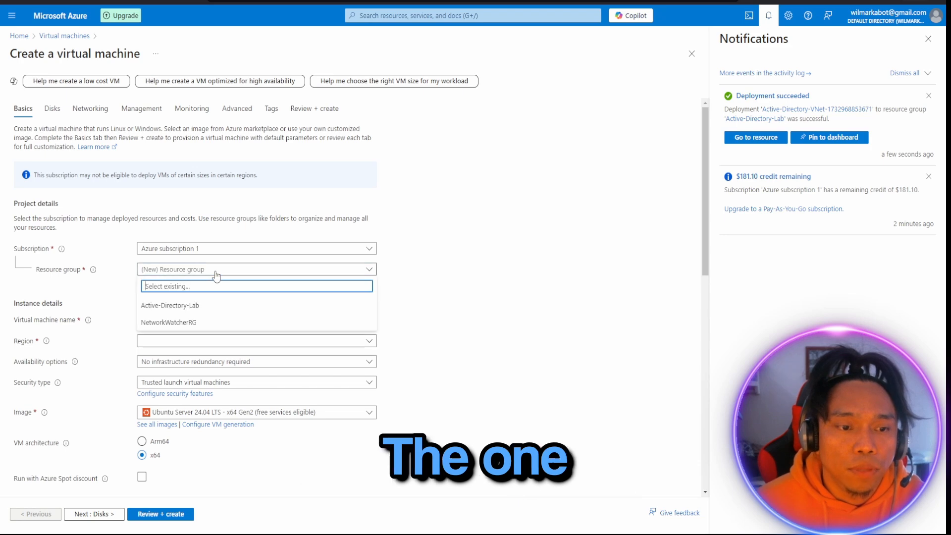
click(188, 310)
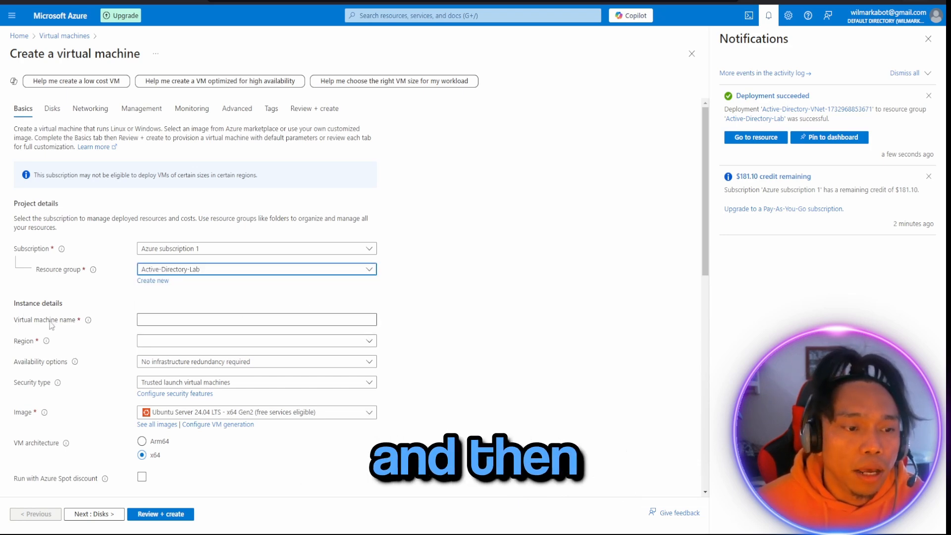
click(162, 319)
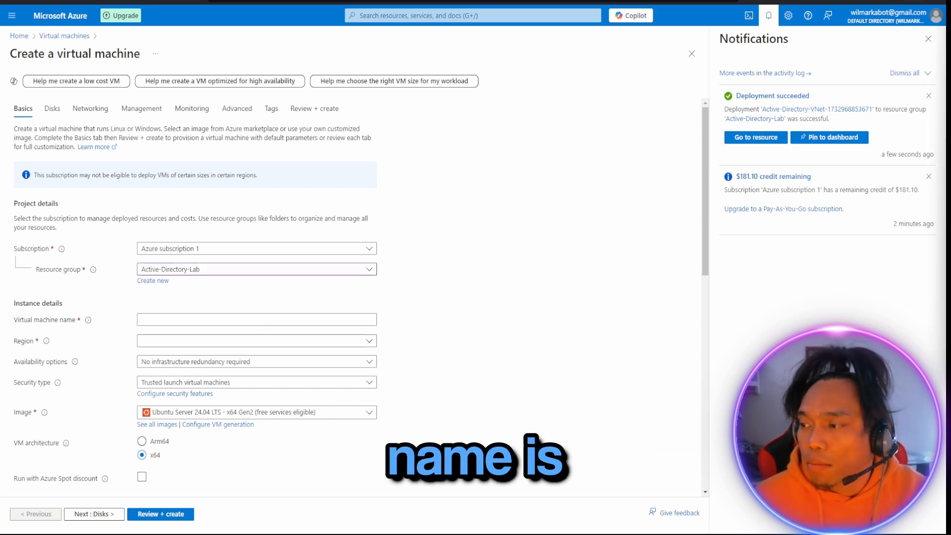
click(296, 321)
text(DC-)
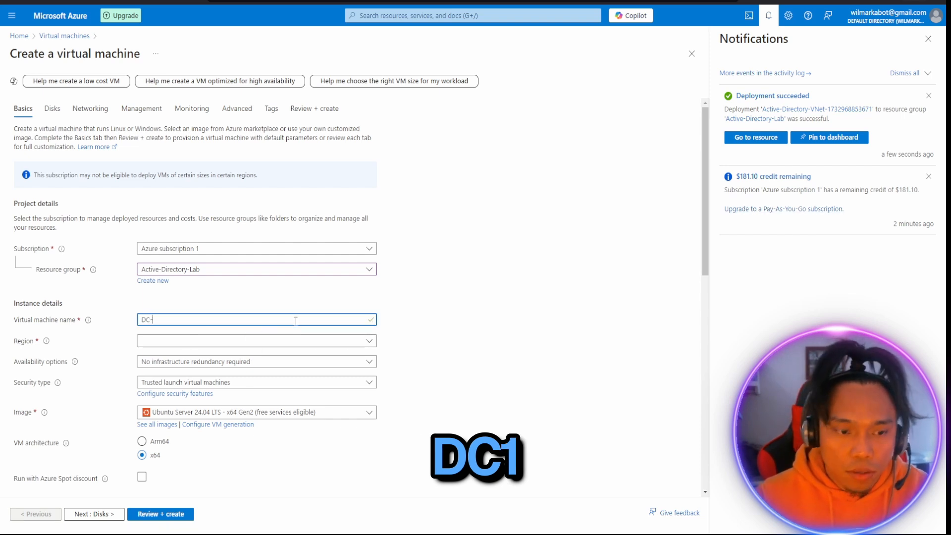
Step: Set the virtual machine's region to (US) East US 2
click(196, 340)
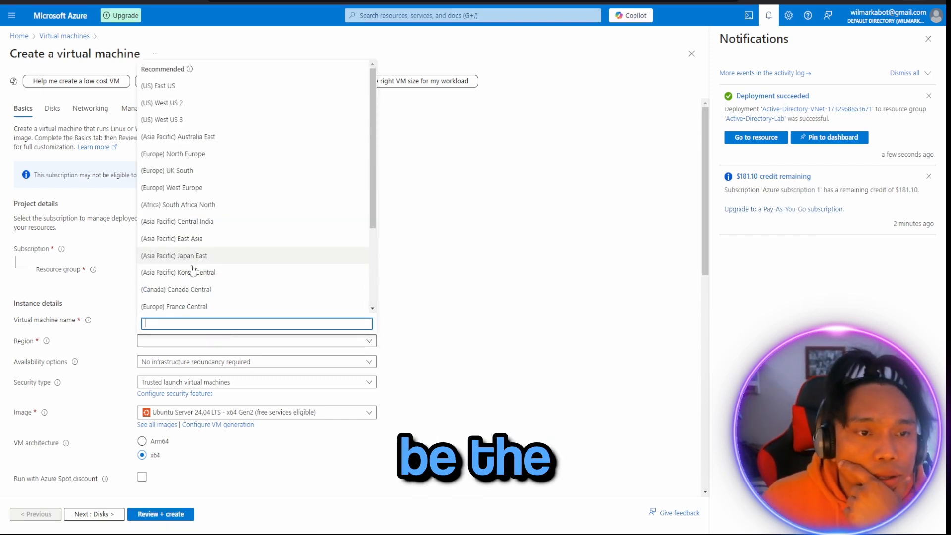
scroll(202, 258, down, 5)
scroll(191, 312, up, 5)
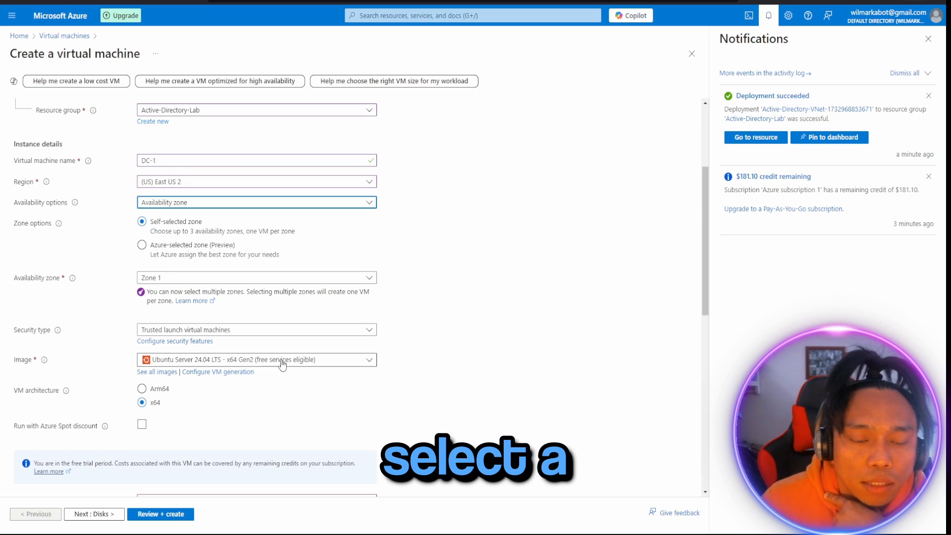
Step: Select the Windows Server 2022 Datacenter: Azure Edition - x64 Gen2 image and set the region to (US) North Central US
click(252, 360)
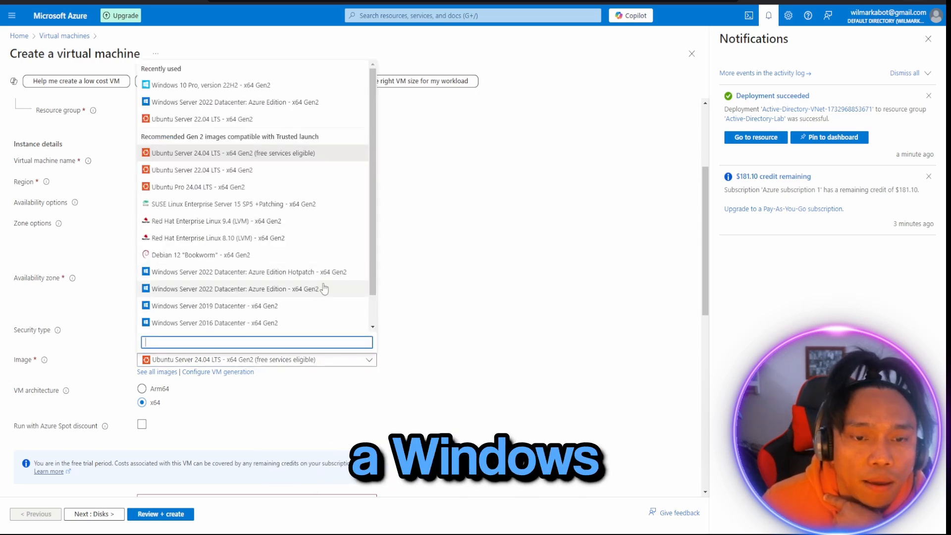
click(241, 292)
click(257, 181)
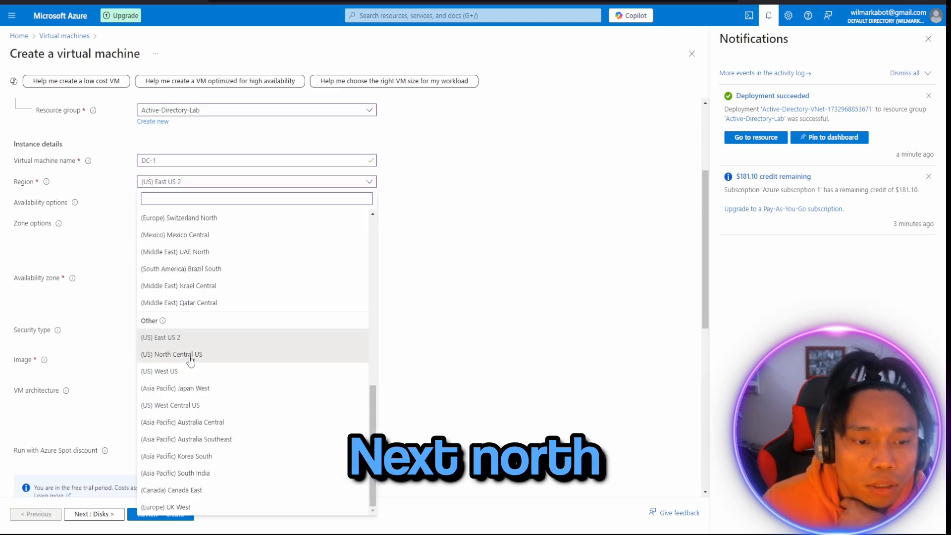
click(193, 357)
Step: Set the virtual machine's size to Standard_D2s_v3 with 2 vcpus and 8 GiB memory
scroll(294, 269, down, 5)
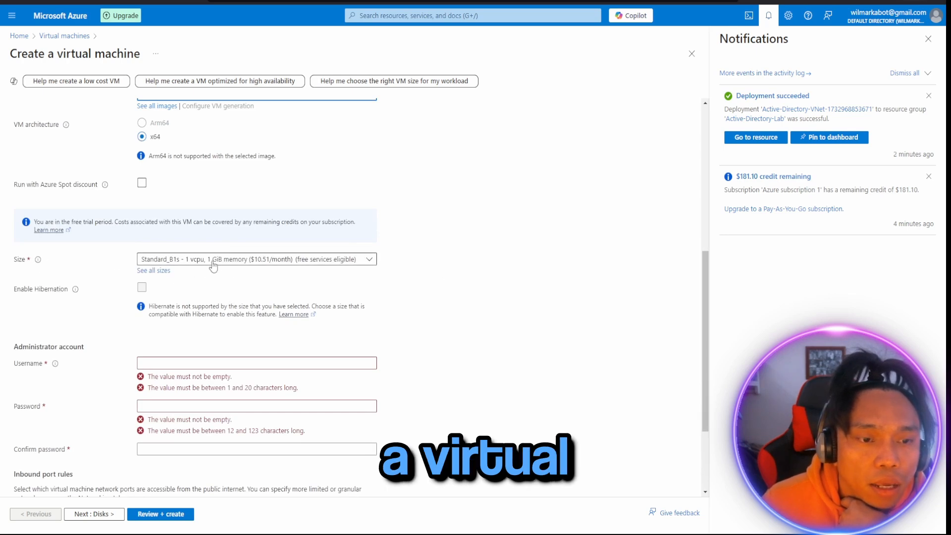
click(218, 262)
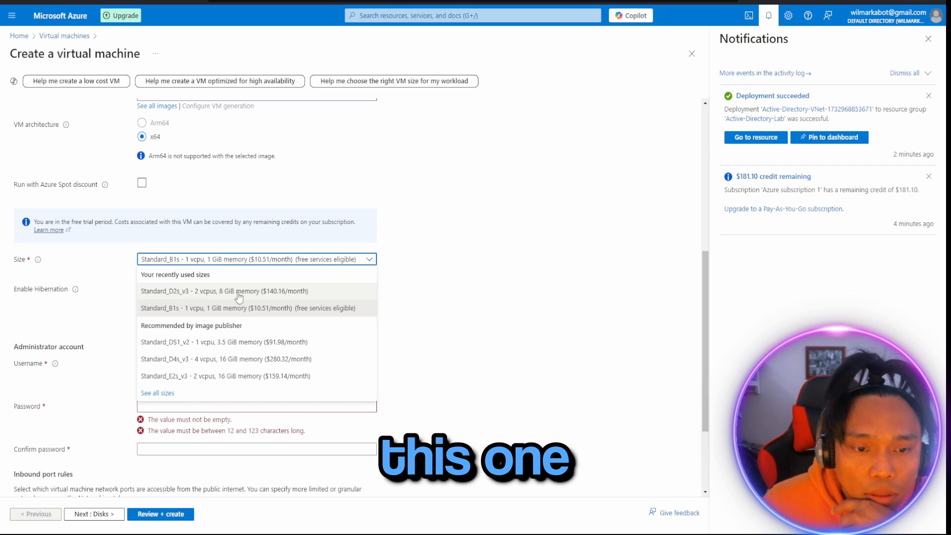
click(211, 293)
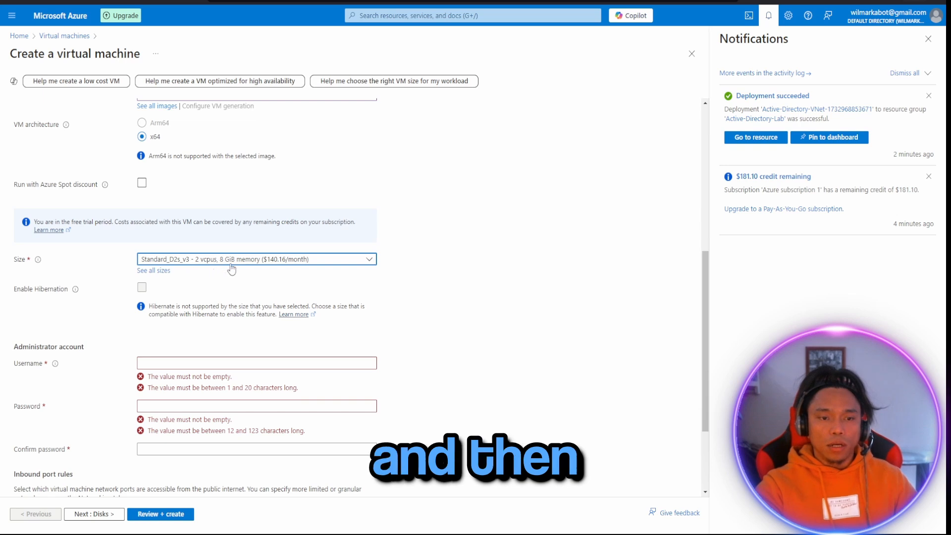
Step: Fill in the administrator account with the username labuser and enter and confirm the account password
click(178, 363)
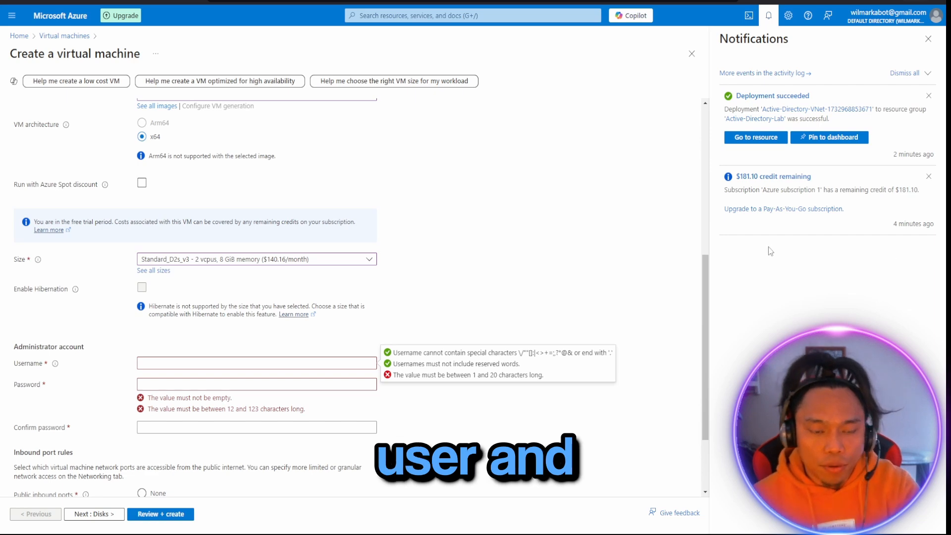
text(labuser)
key(Tab)
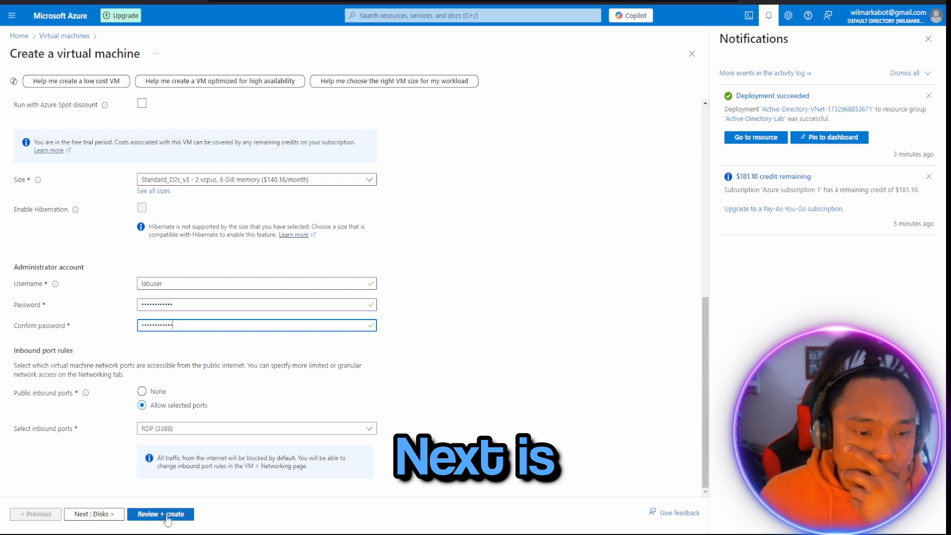
Step: Go through the disk and networking settings, review the full configuration and create the DC-1 virtual machine
click(106, 515)
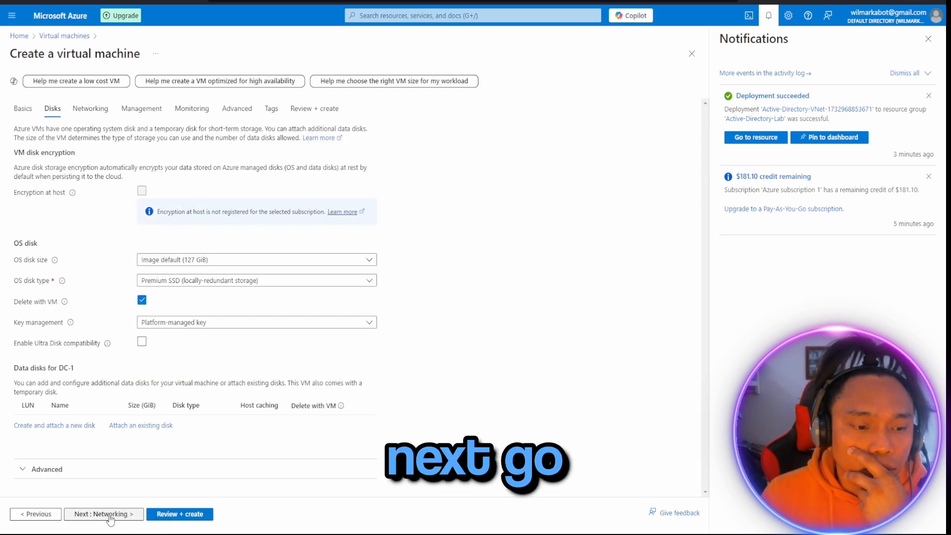
click(118, 515)
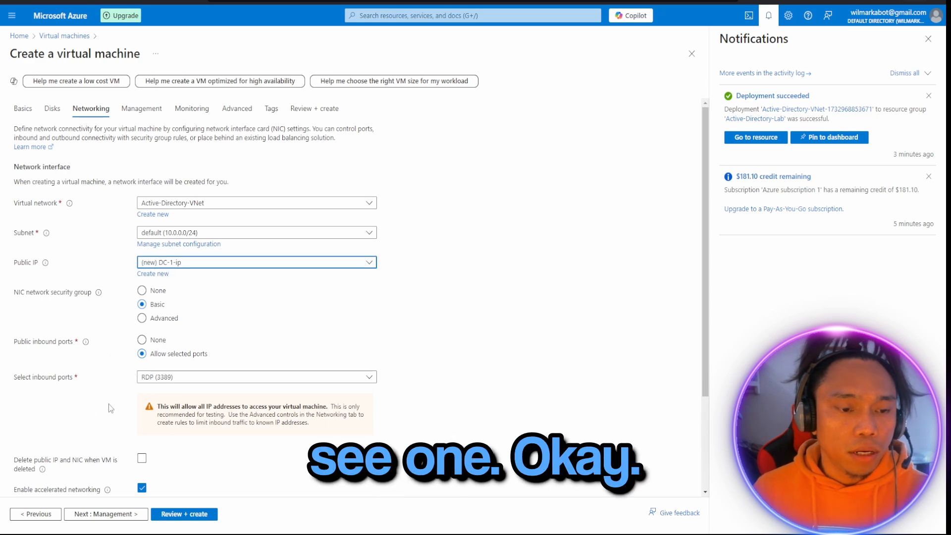
scroll(108, 403, down, 3)
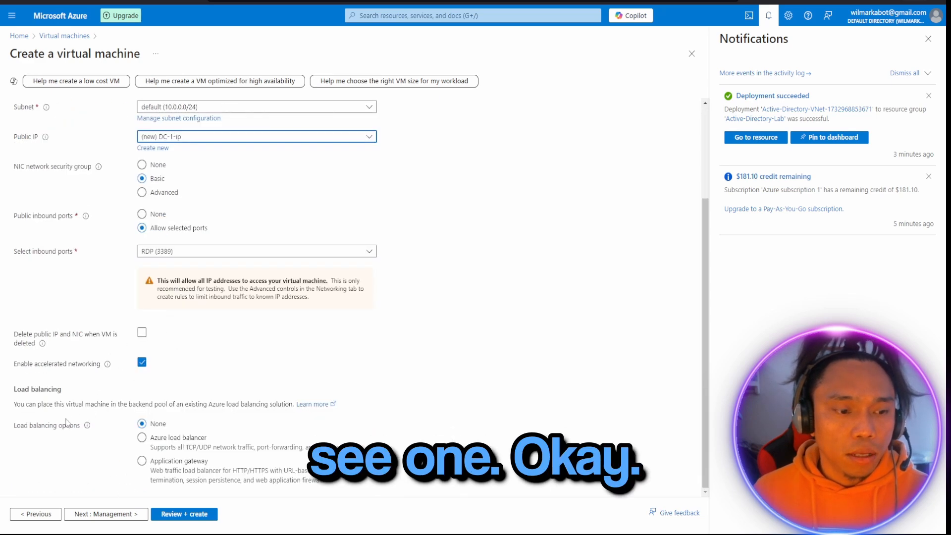
click(182, 515)
scroll(187, 416, down, 3)
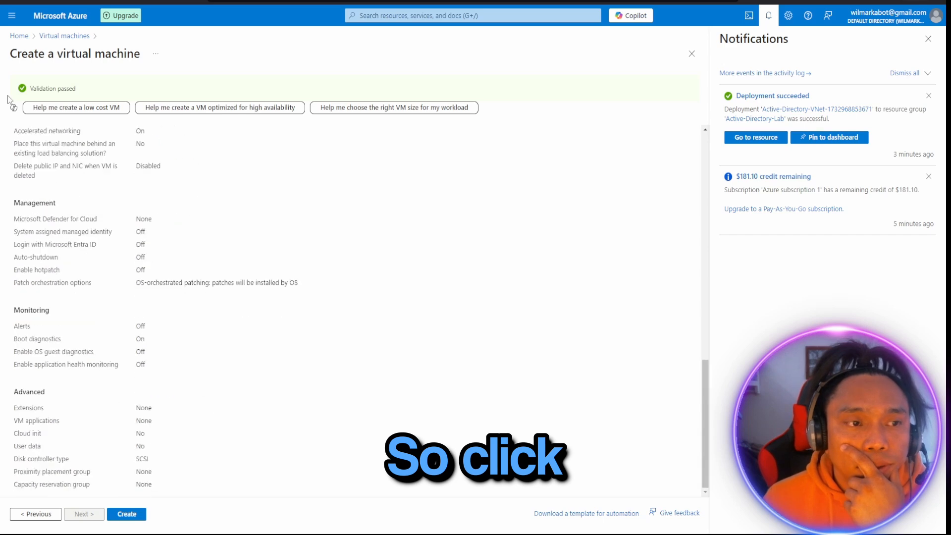
scroll(179, 420, up, 6)
scroll(179, 419, up, 6)
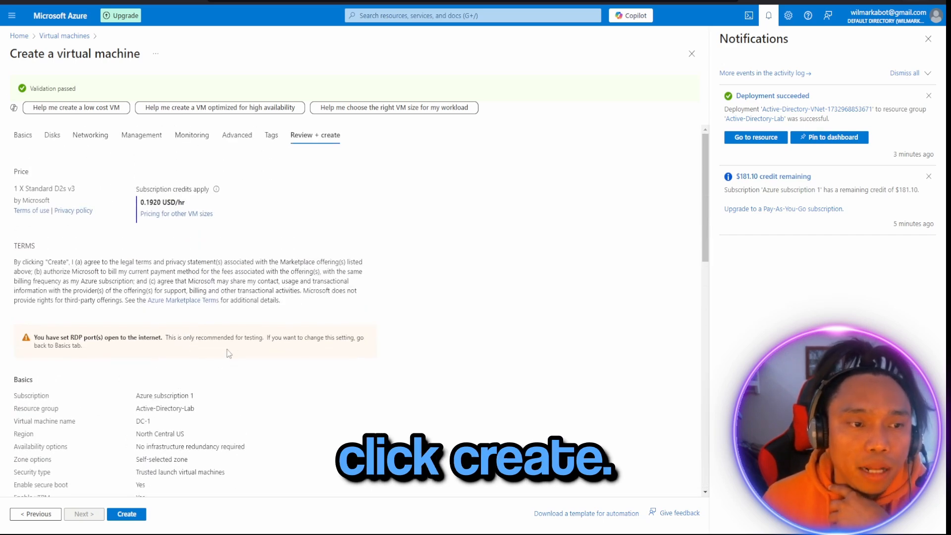
scroll(227, 349, down, 10)
click(127, 514)
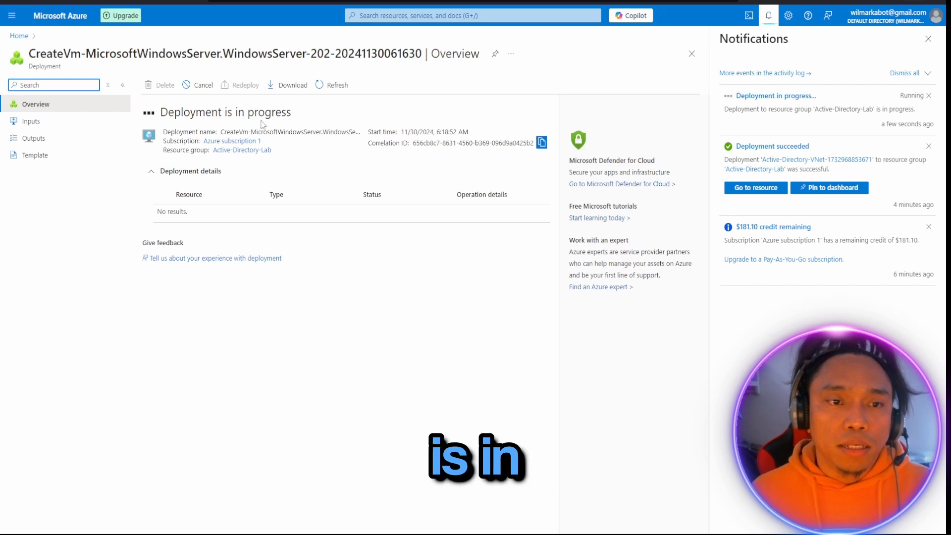
Step: Open the DC-1 virtual machine from the recent resources and examine its IP addresses and other properties
click(19, 38)
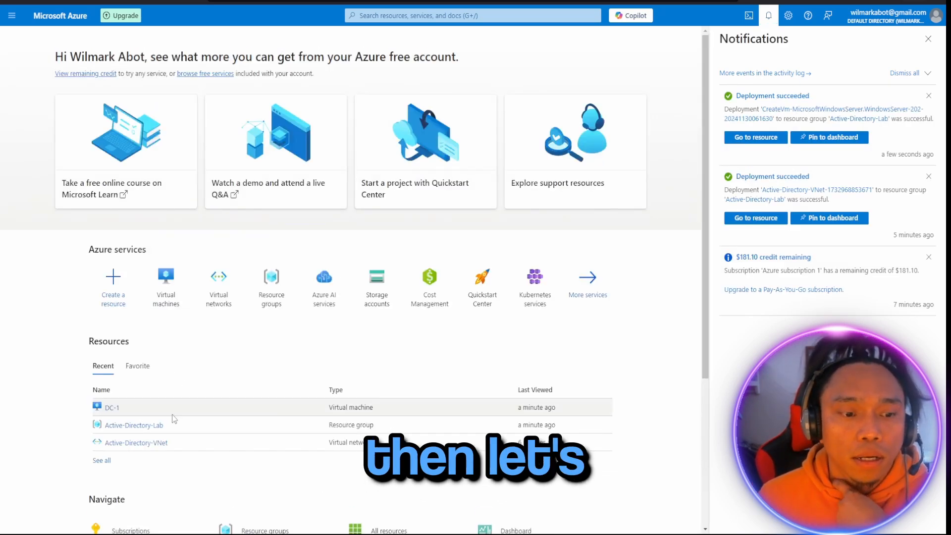
scroll(239, 359, down, 3)
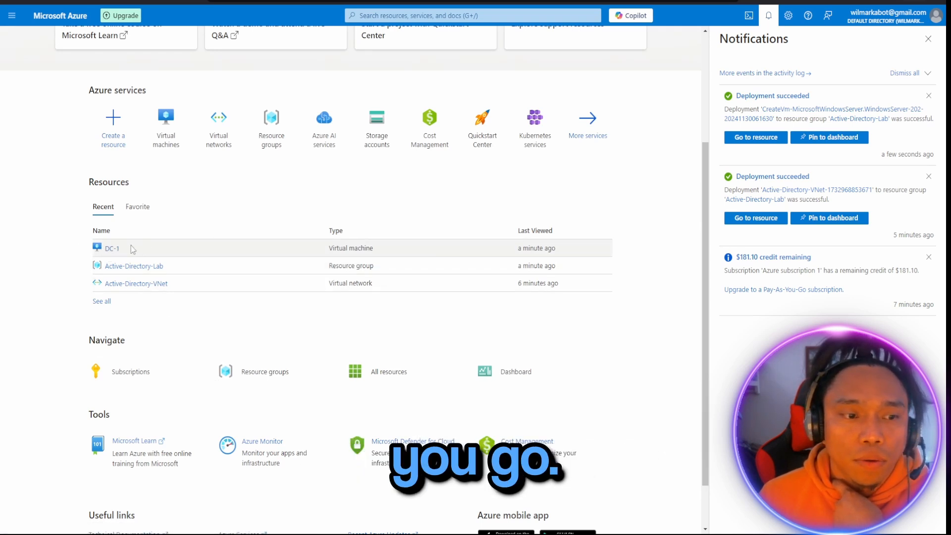
click(112, 251)
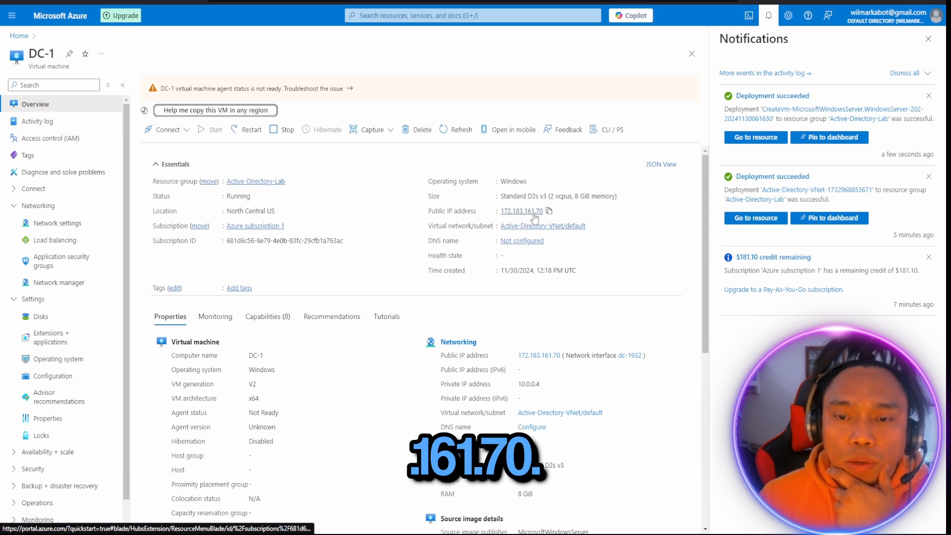
scroll(341, 371, down, 4)
scroll(341, 371, up, 2)
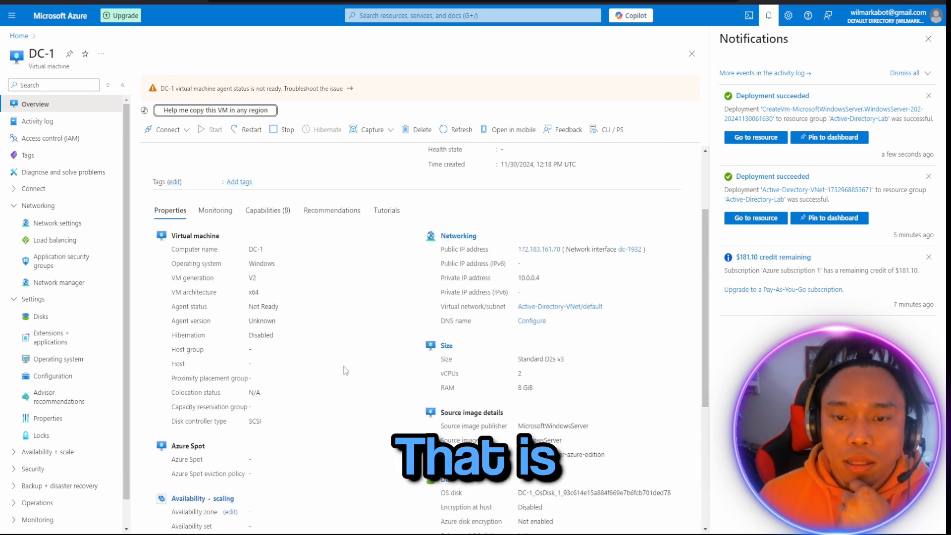
scroll(367, 364, up, 2)
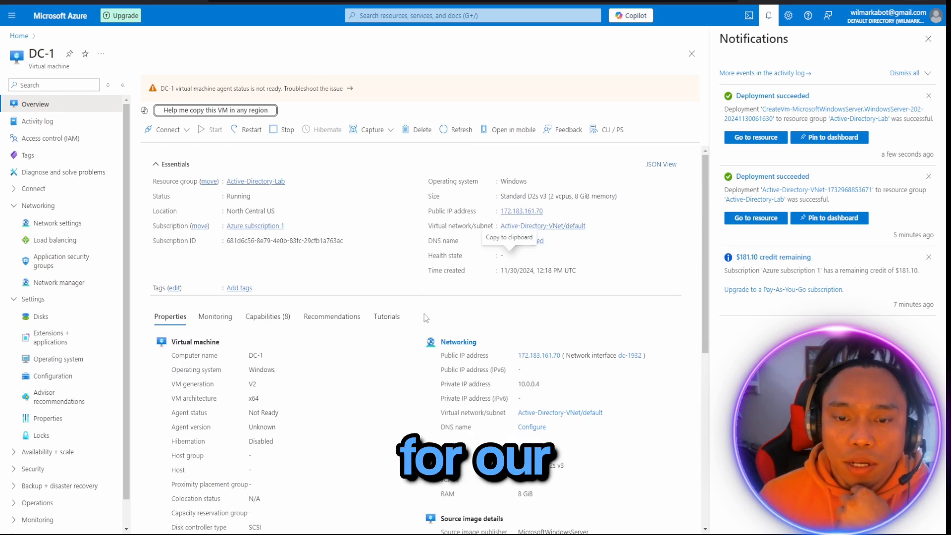